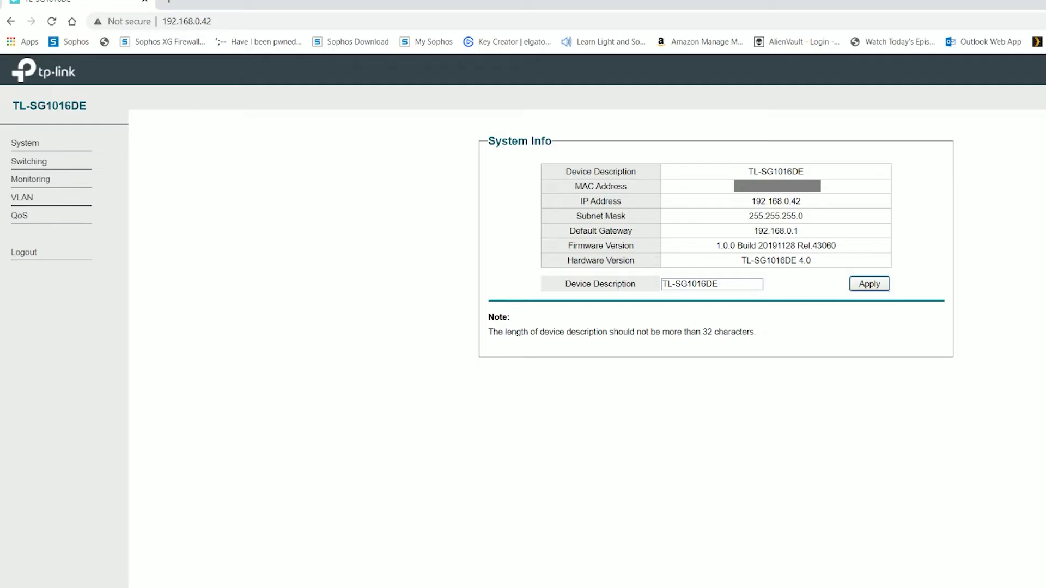
# Step: Review the System IP Setting page, leaving DHCP enabled
pyautogui.click(32, 145)
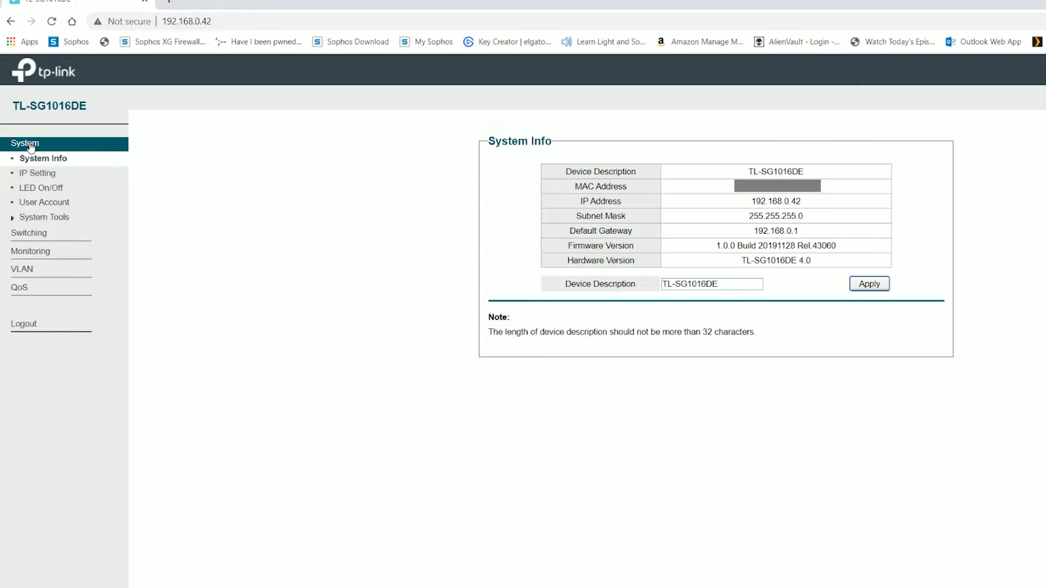
pyautogui.click(55, 174)
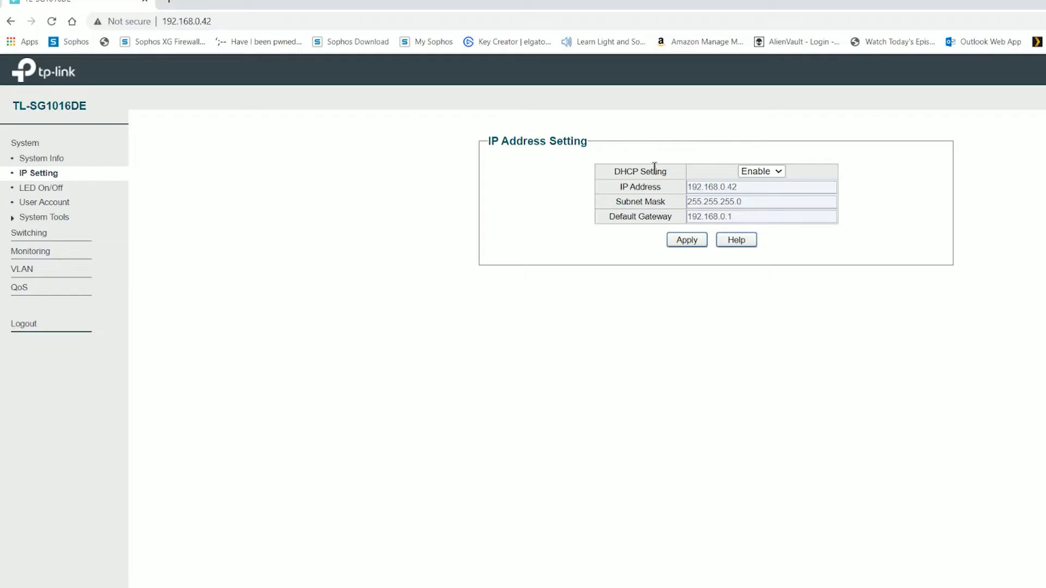
pyautogui.click(775, 172)
pyautogui.click(774, 172)
# Step: Look over the LED On/Off and User Account pages, ending on Backup and Restore
pyautogui.click(42, 188)
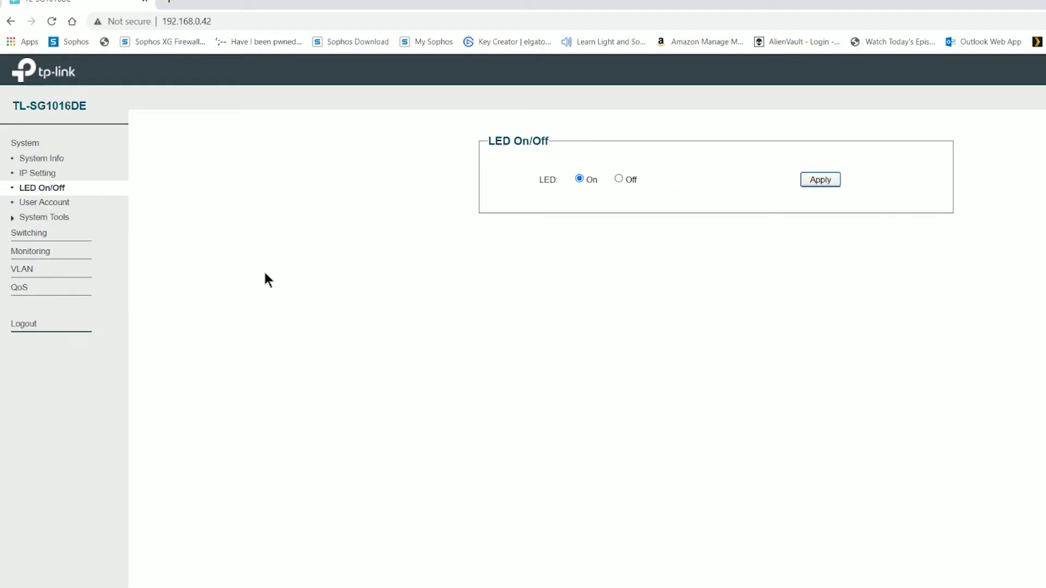
pyautogui.click(76, 208)
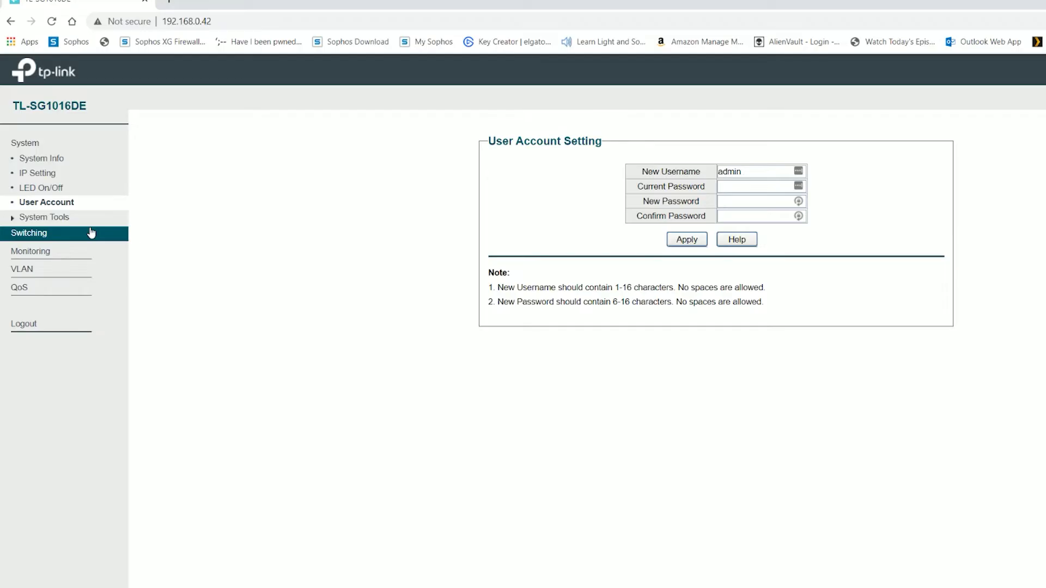
pyautogui.click(43, 217)
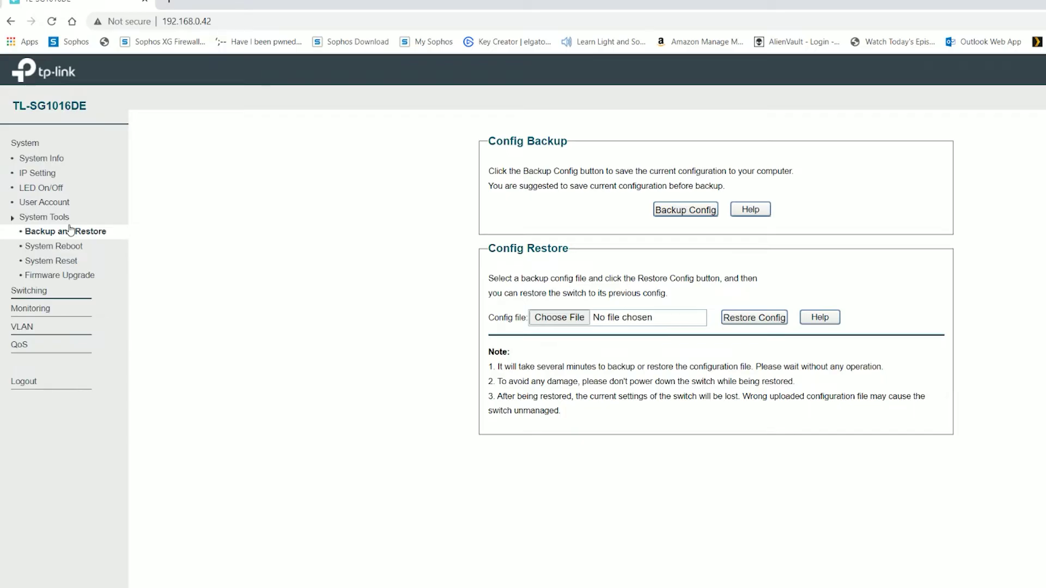
# Step: Look through System Reboot, System Reset and Firmware Upgrade, then view Switching Port Setting
pyautogui.click(66, 246)
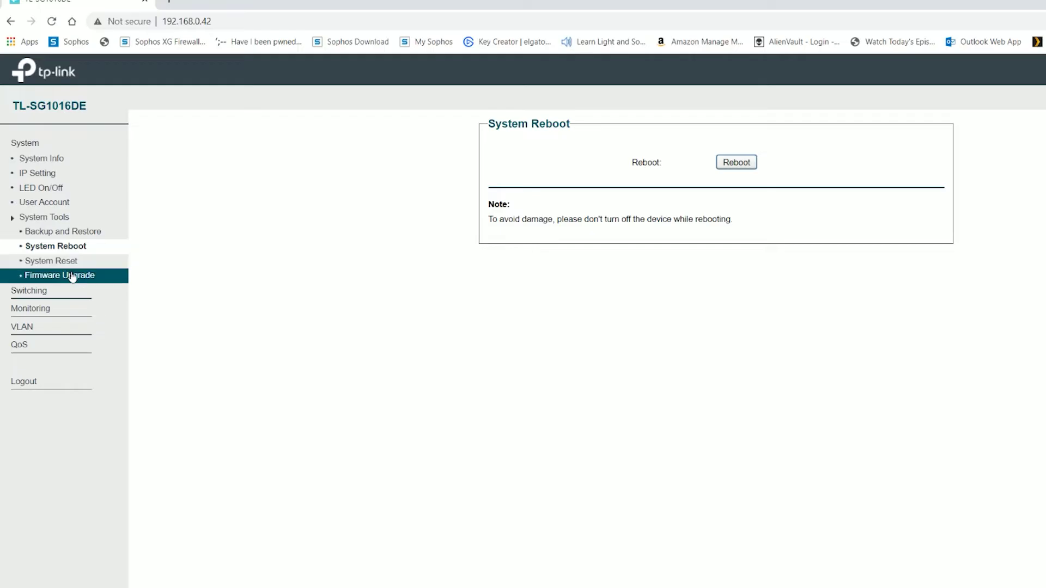
pyautogui.click(67, 265)
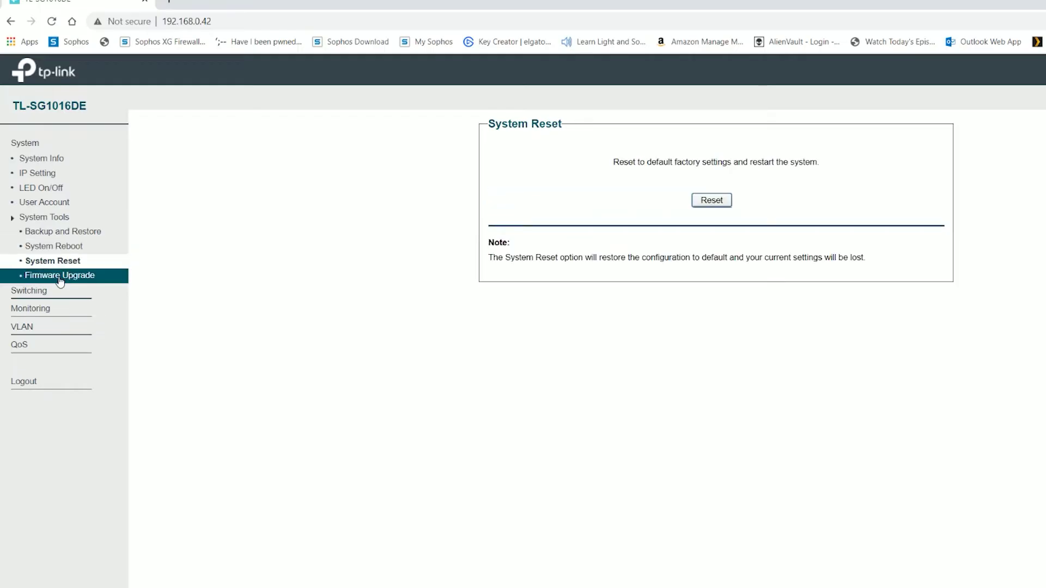
pyautogui.click(60, 276)
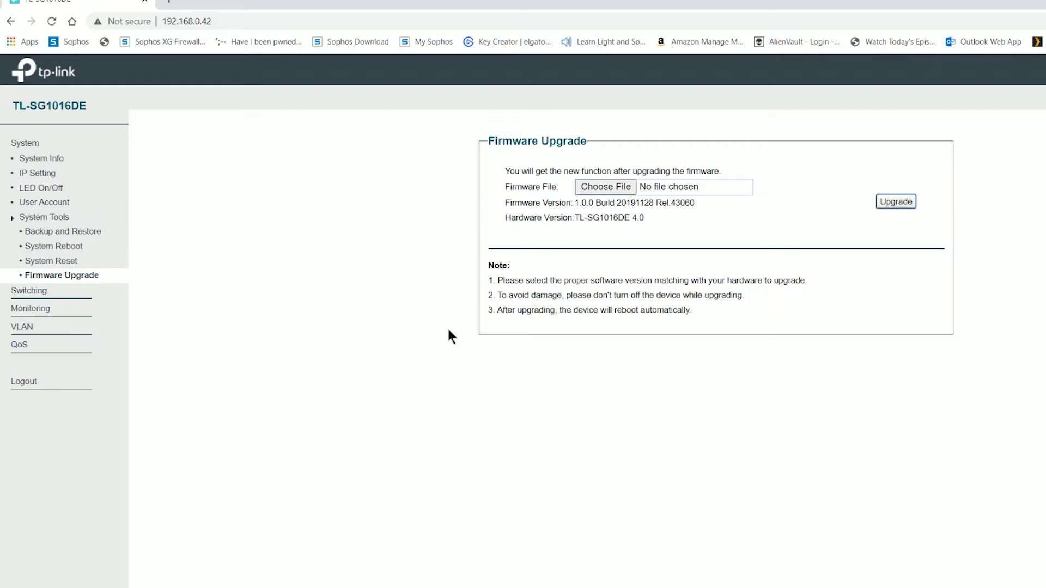
pyautogui.click(32, 291)
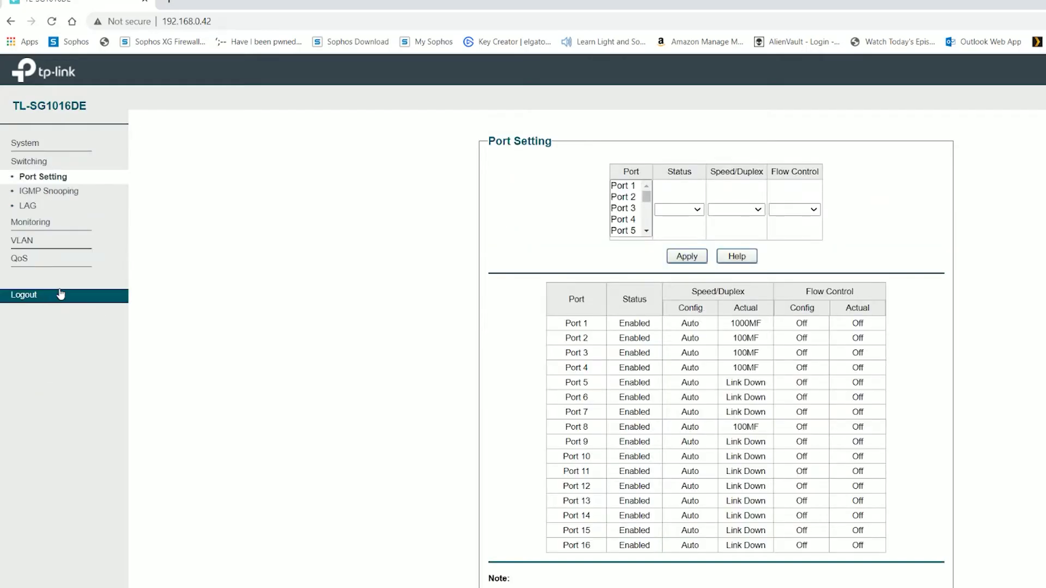
# Step: Check the LAG page, then run a cable test on ports 1 and 2
pyautogui.click(78, 209)
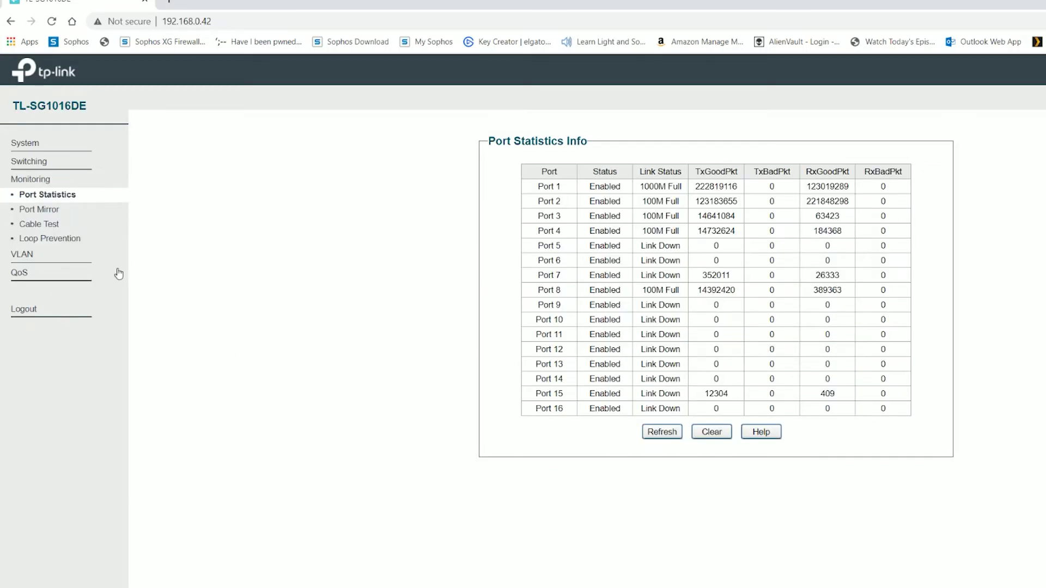
pyautogui.click(41, 224)
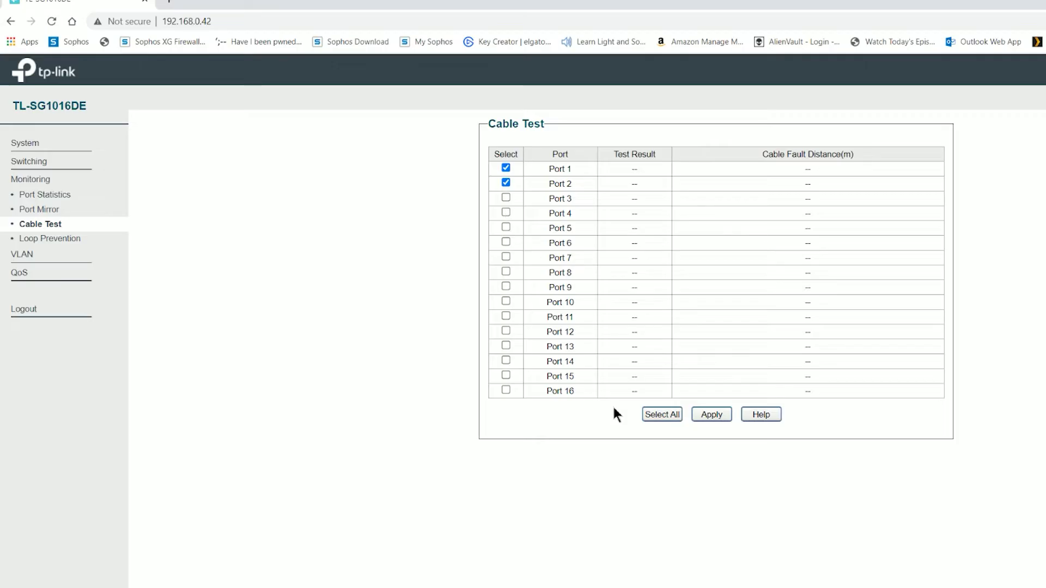
pyautogui.click(699, 414)
# Step: View Loop Prevention and MTU VLAN, ending on the QoS Basic page
pyautogui.click(76, 240)
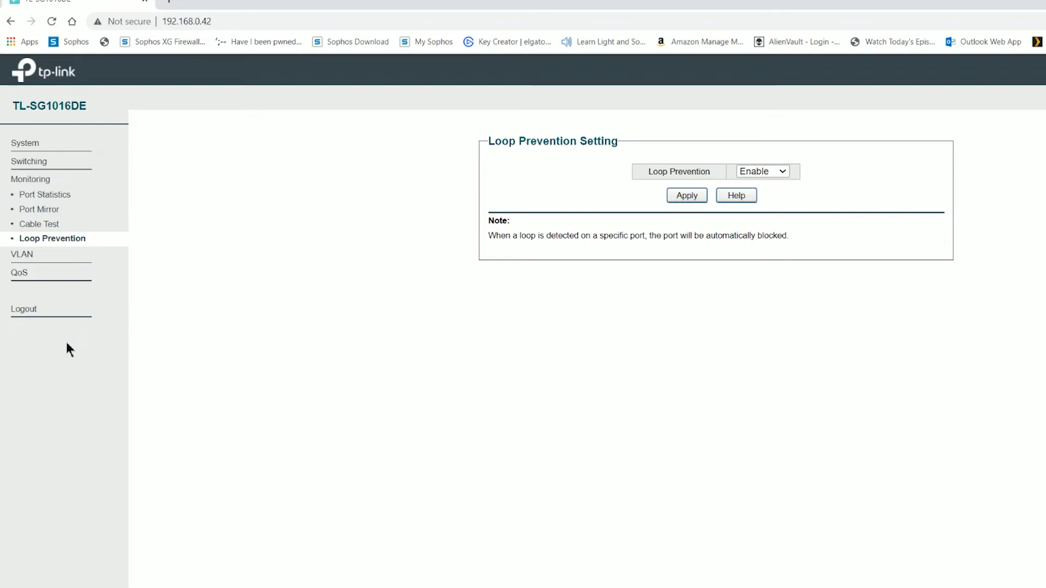
pyautogui.click(36, 257)
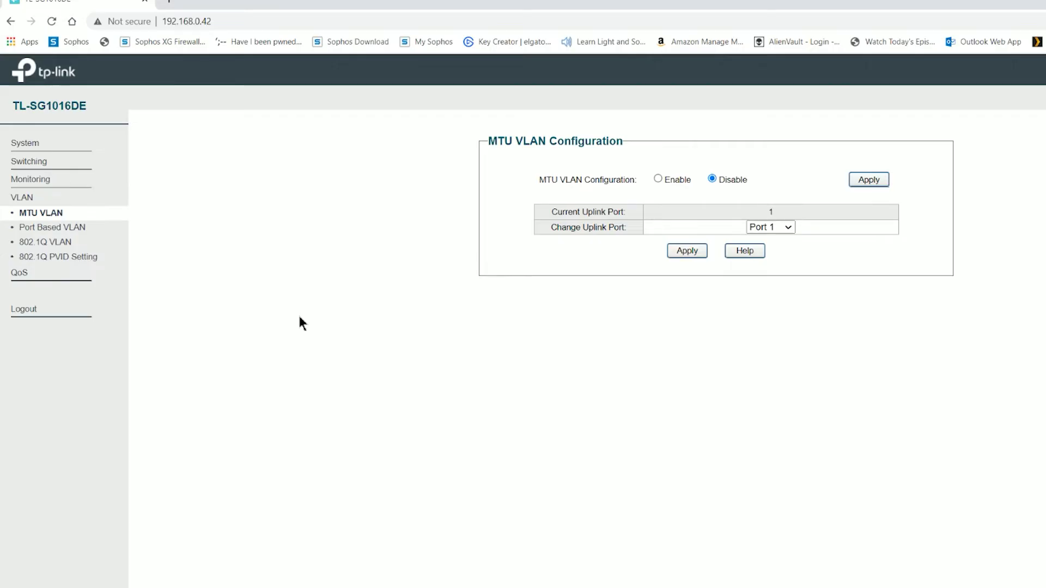
pyautogui.click(19, 272)
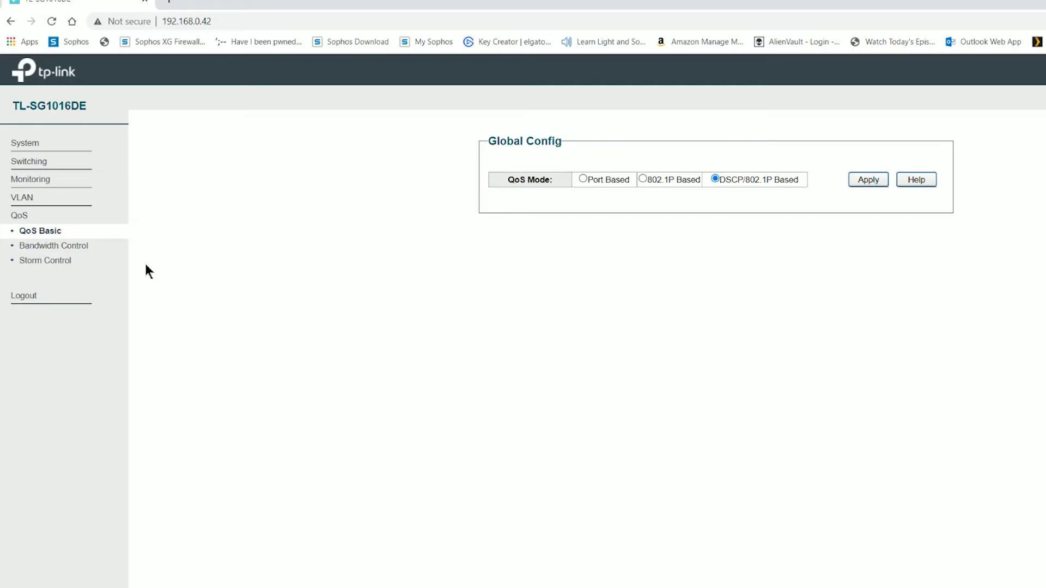
pyautogui.click(65, 252)
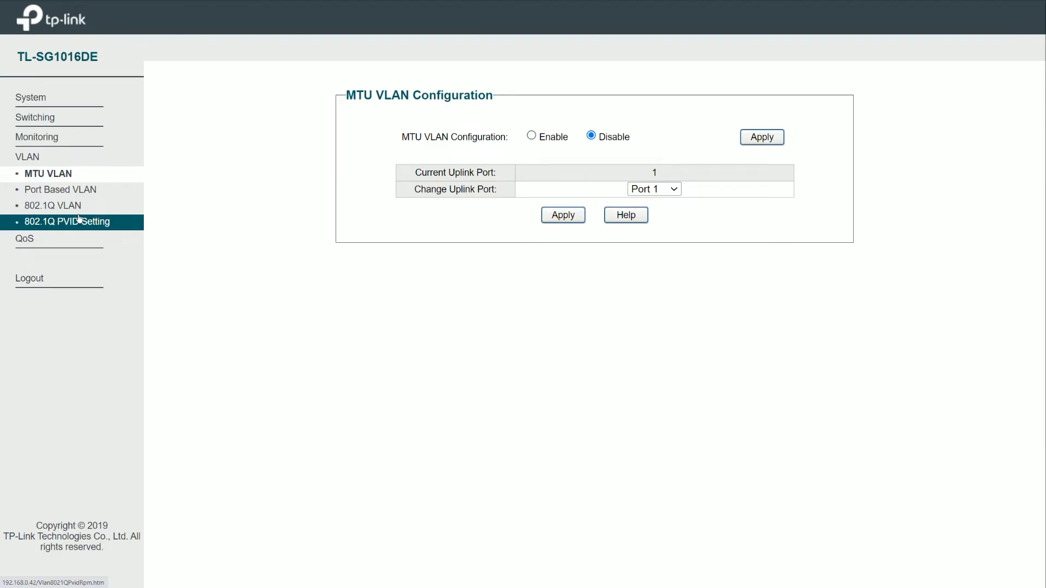
# Step: View Port Based VLAN, then the 802.1Q VLAN page showing only Default VLAN 1
pyautogui.click(60, 189)
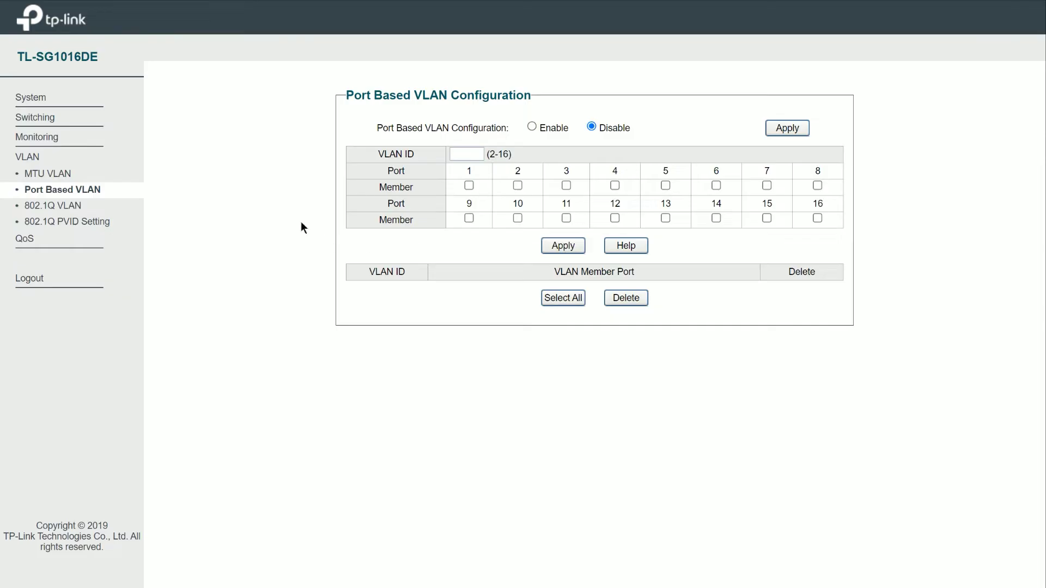
pyautogui.click(60, 204)
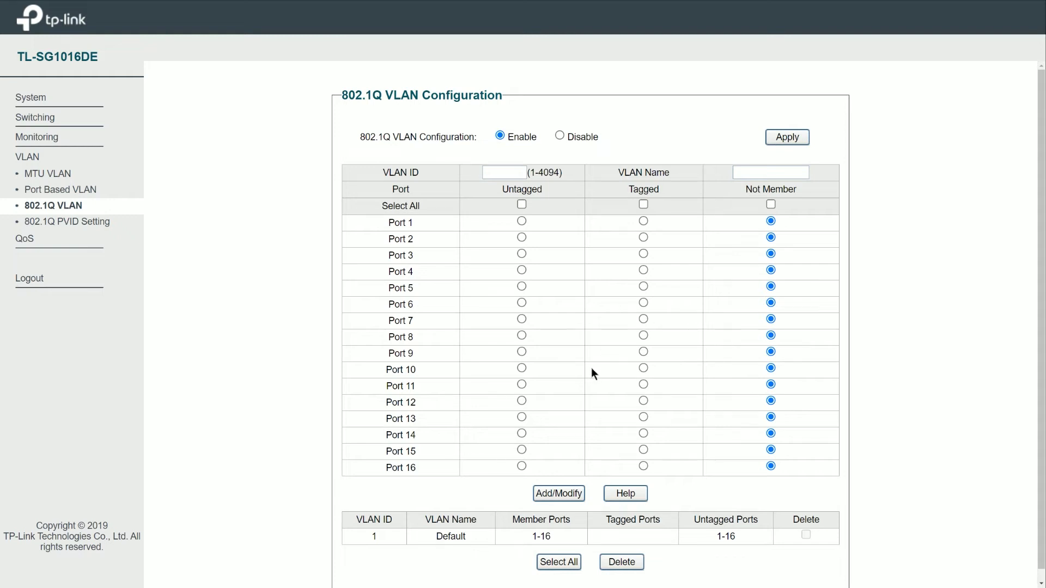
# Step: Enter VLAN ID 80 with port 1 tagged and ports 14, 15 and 16 untagged
pyautogui.click(507, 172)
pyautogui.write('80')
pyautogui.click(643, 222)
pyautogui.click(522, 434)
pyautogui.click(522, 450)
pyautogui.click(522, 467)
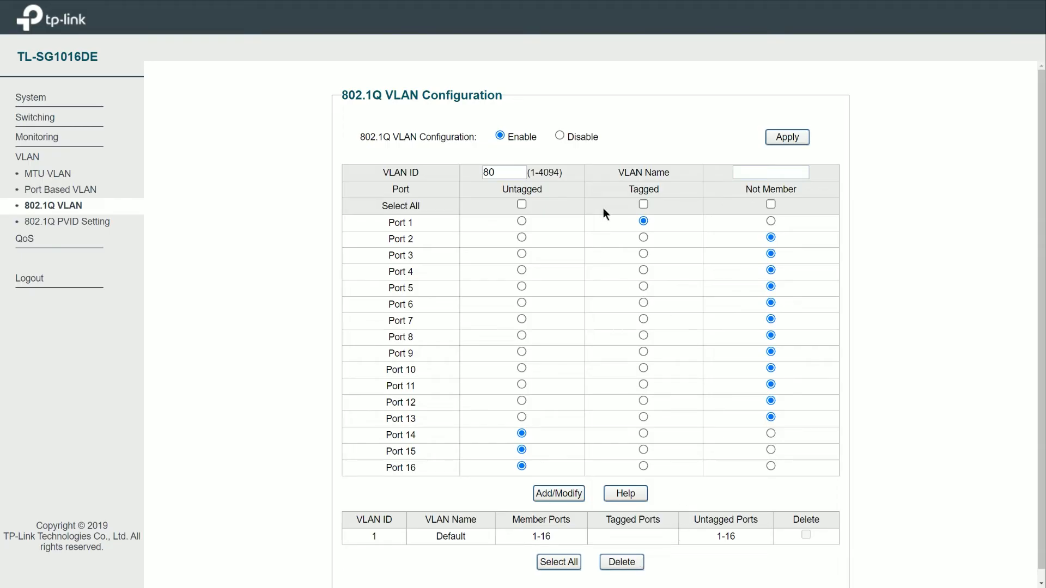
# Step: Add VLAN 80, then edit VLAN 1 to drop ports 14–16, keeping ports 1–13
pyautogui.click(574, 497)
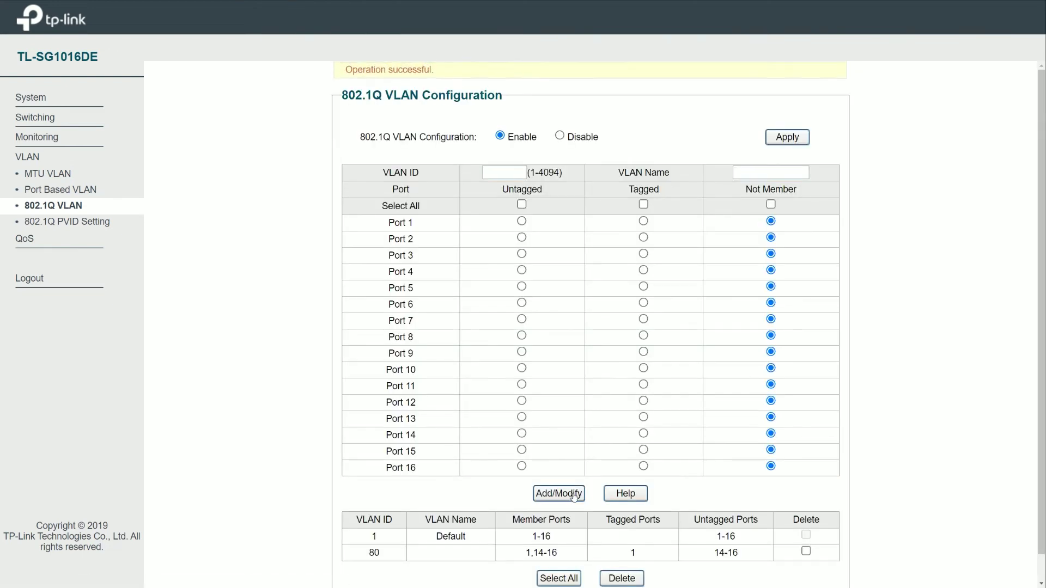
pyautogui.scroll(-1, 577, 472)
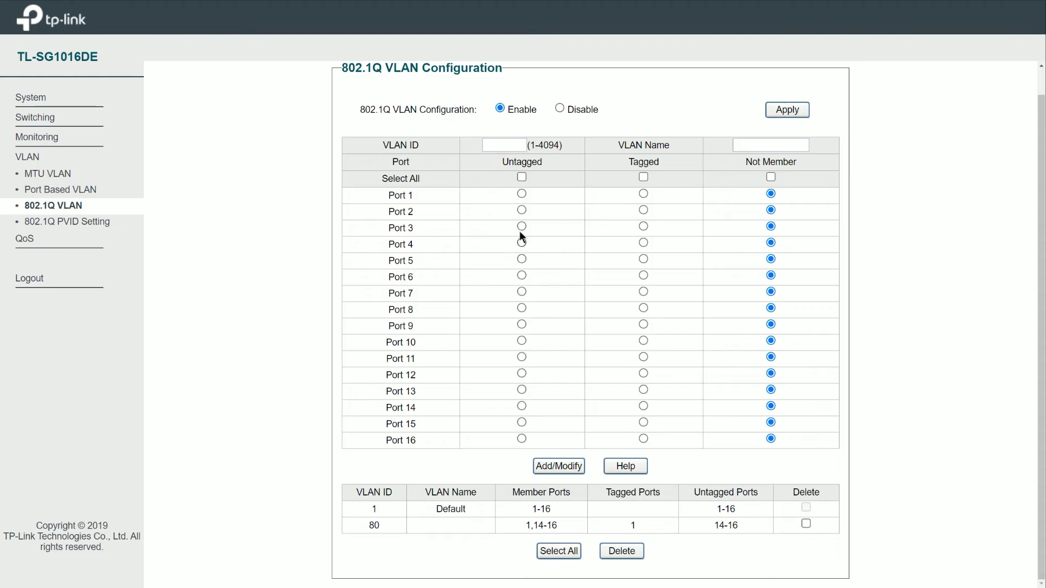
pyautogui.click(515, 144)
pyautogui.write('1')
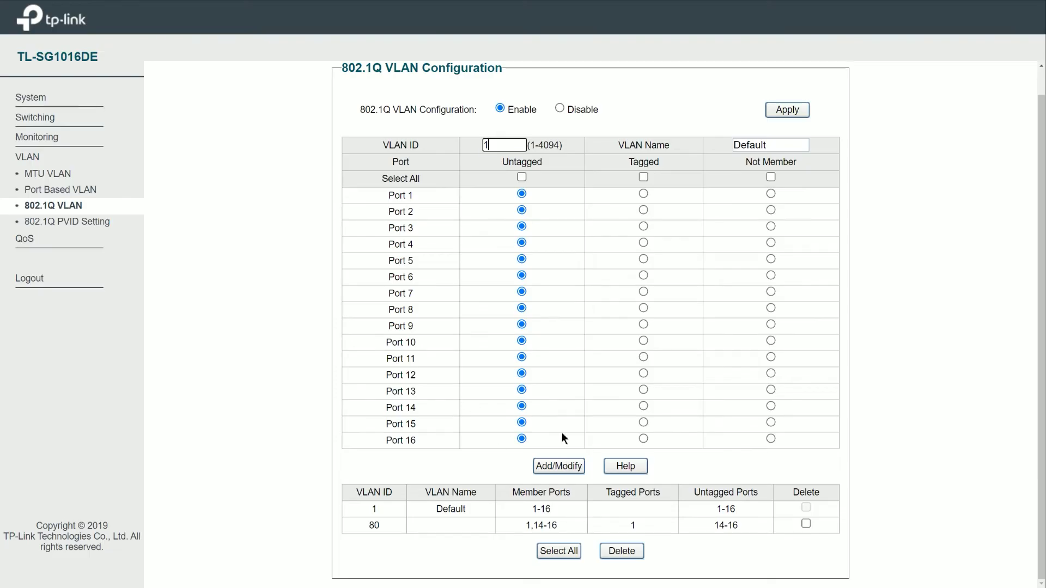
pyautogui.click(770, 406)
pyautogui.click(770, 423)
pyautogui.click(772, 440)
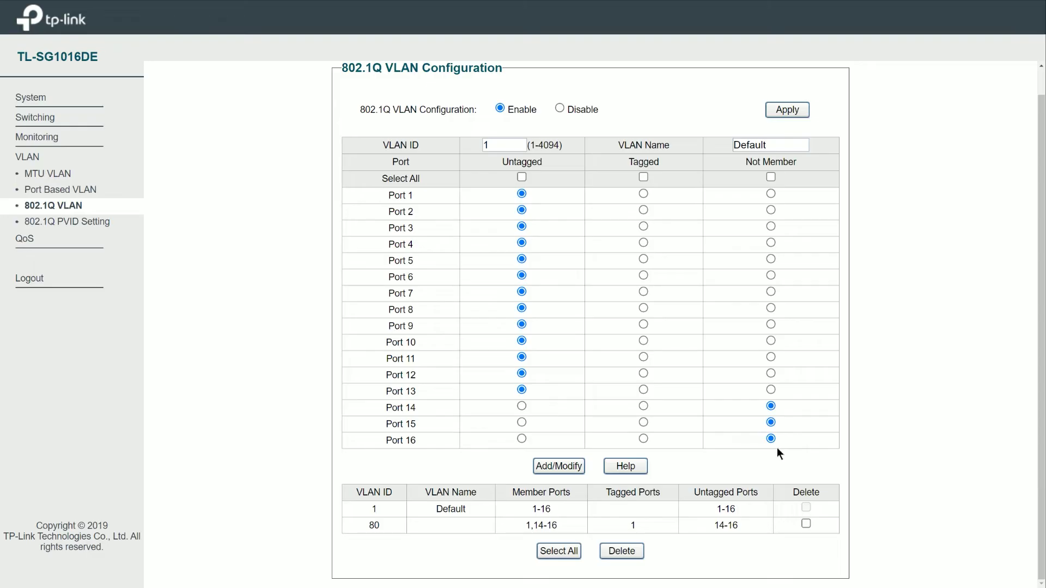
pyautogui.click(553, 468)
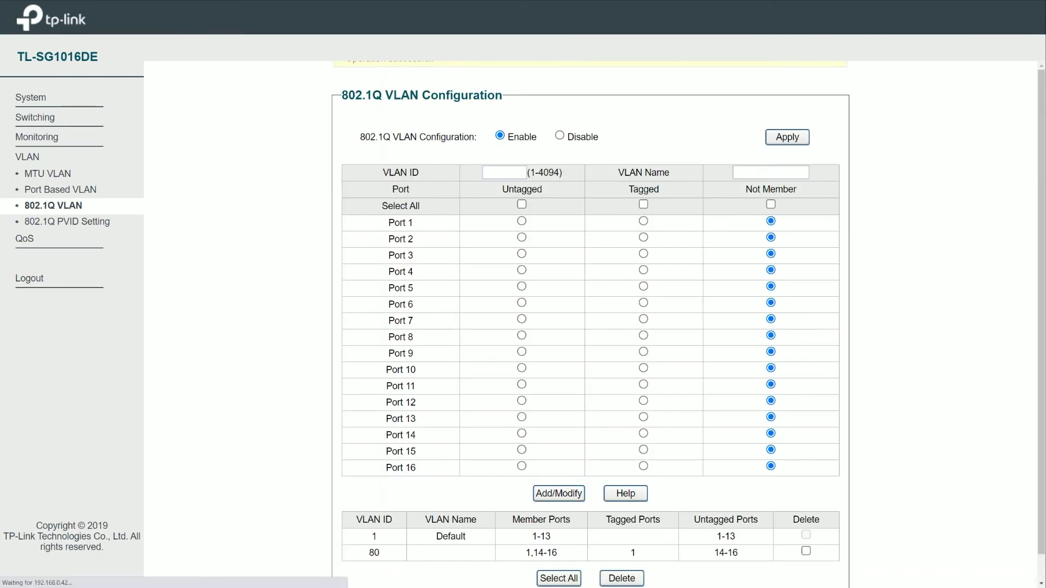
pyautogui.scroll(-1, 576, 477)
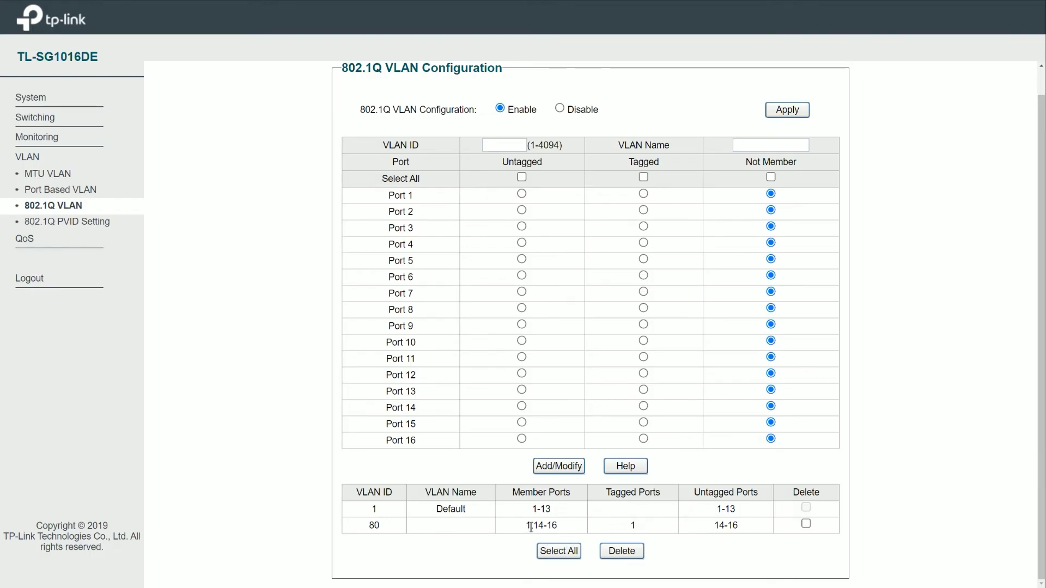
# Step: Apply PVID 80 to ports 14, 15 and 16 in 802.1Q PVID Setting
pyautogui.click(66, 224)
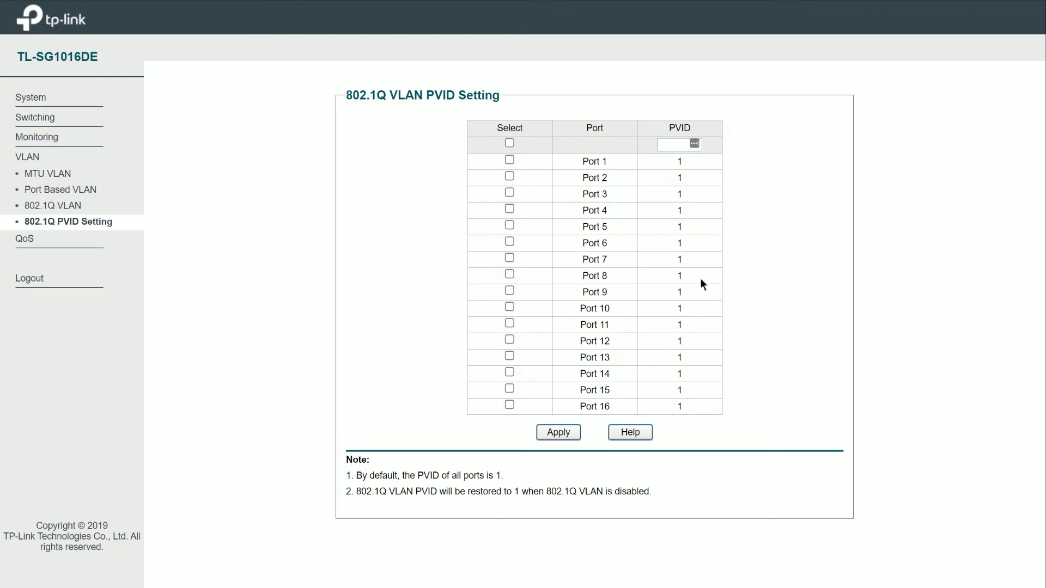
pyautogui.click(664, 144)
pyautogui.write('80')
pyautogui.click(509, 373)
pyautogui.click(511, 390)
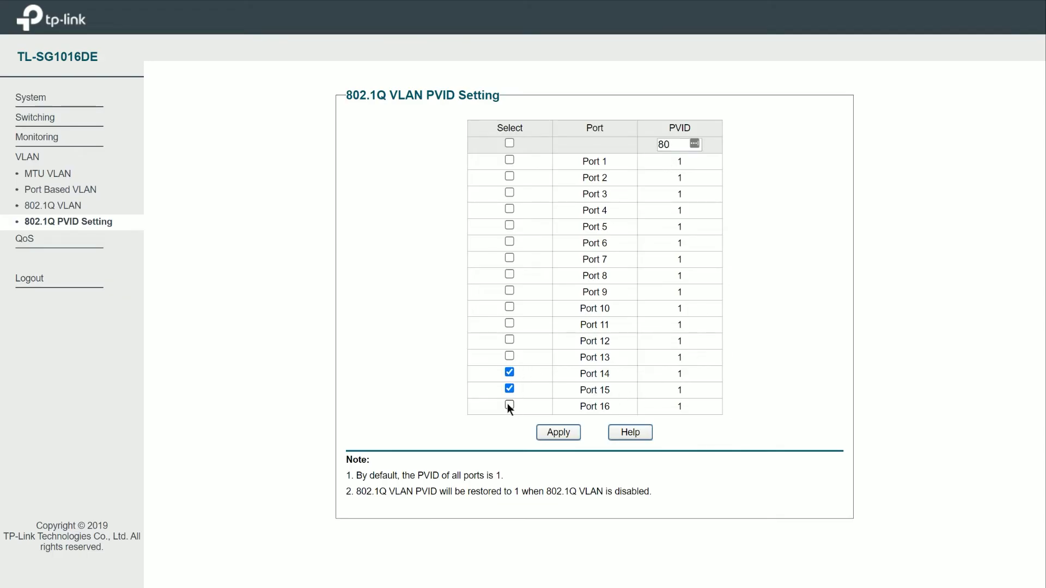
pyautogui.click(553, 438)
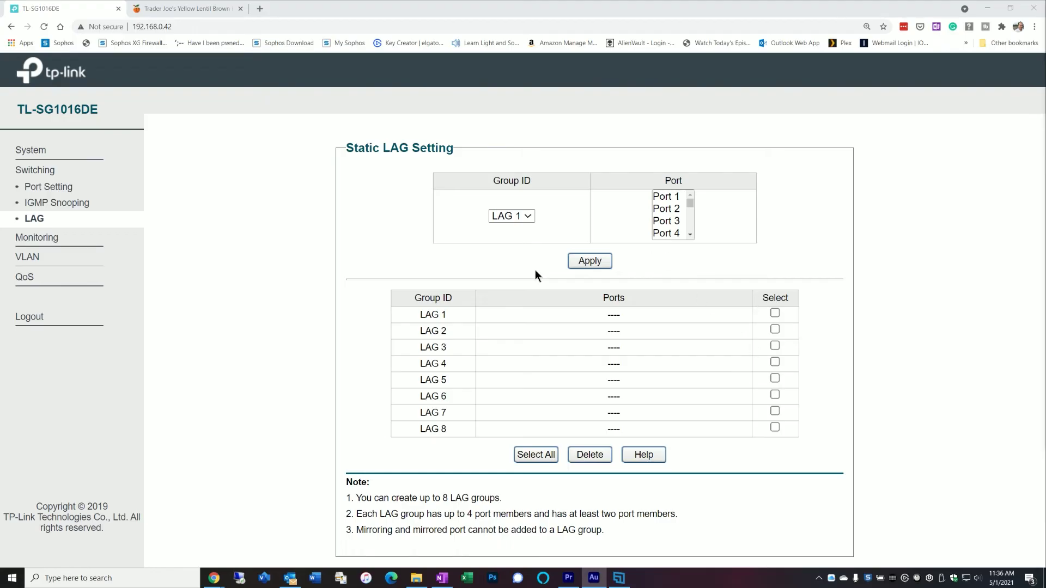
# Step: Open the Group ID list on the Static LAG Setting page
pyautogui.click(526, 216)
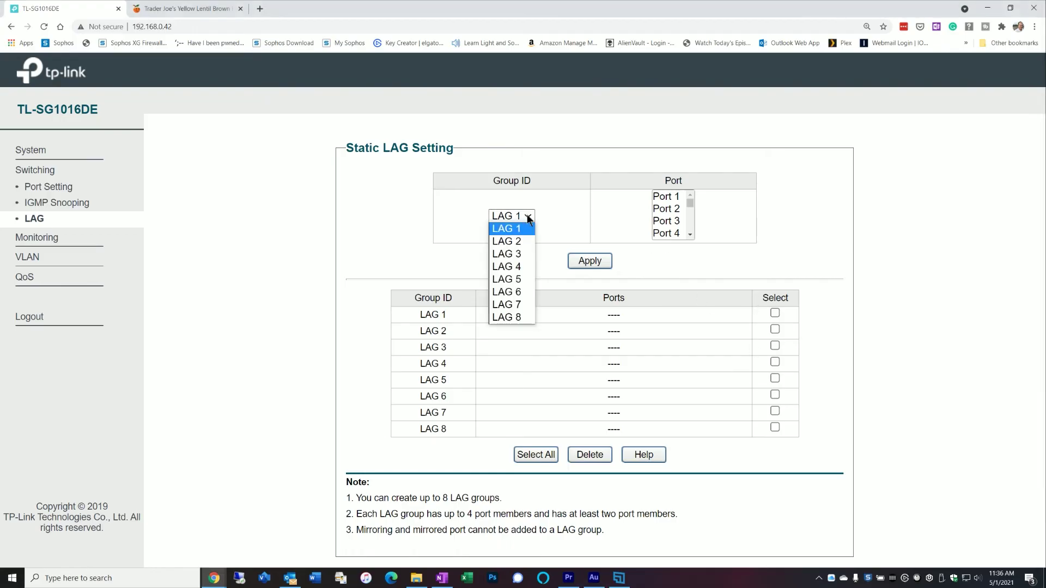
# Step: Create LAG 1 from ports 15 and 16 and apply it
pyautogui.click(525, 217)
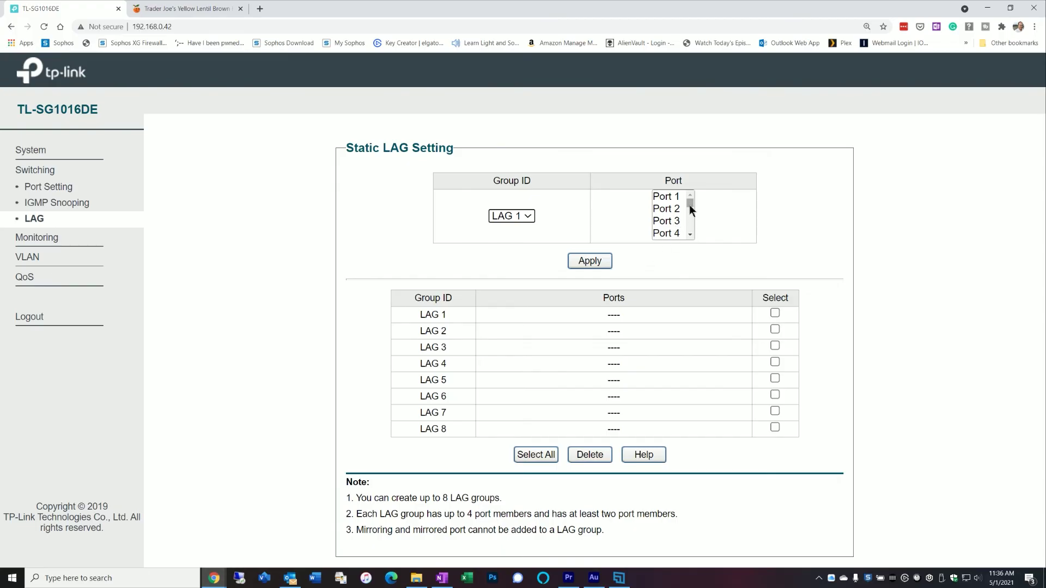
pyautogui.moveTo(690, 209); pyautogui.dragTo(689, 241)
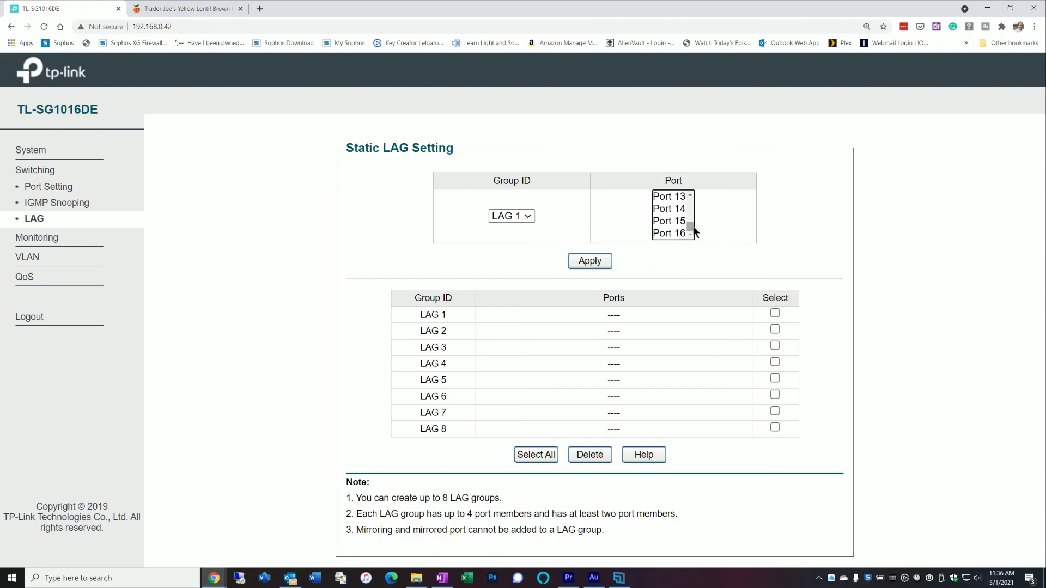
pyautogui.click(679, 226)
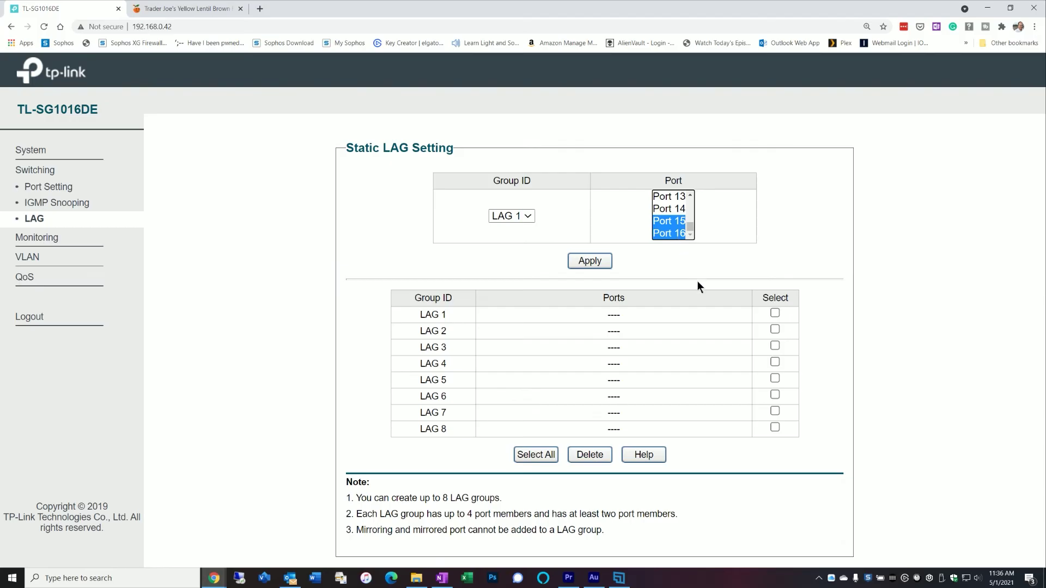
pyautogui.click(586, 271)
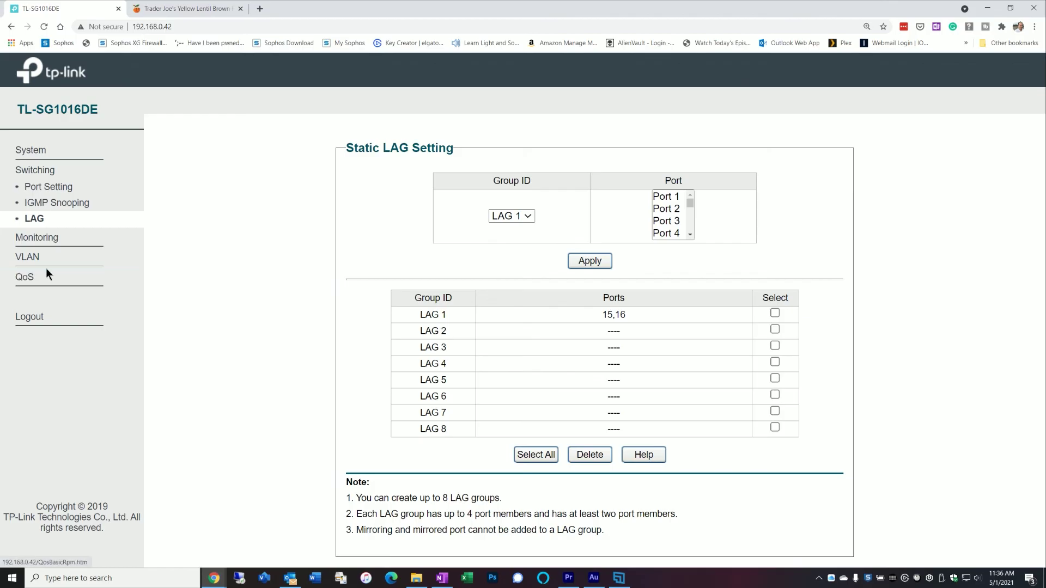
pyautogui.click(28, 257)
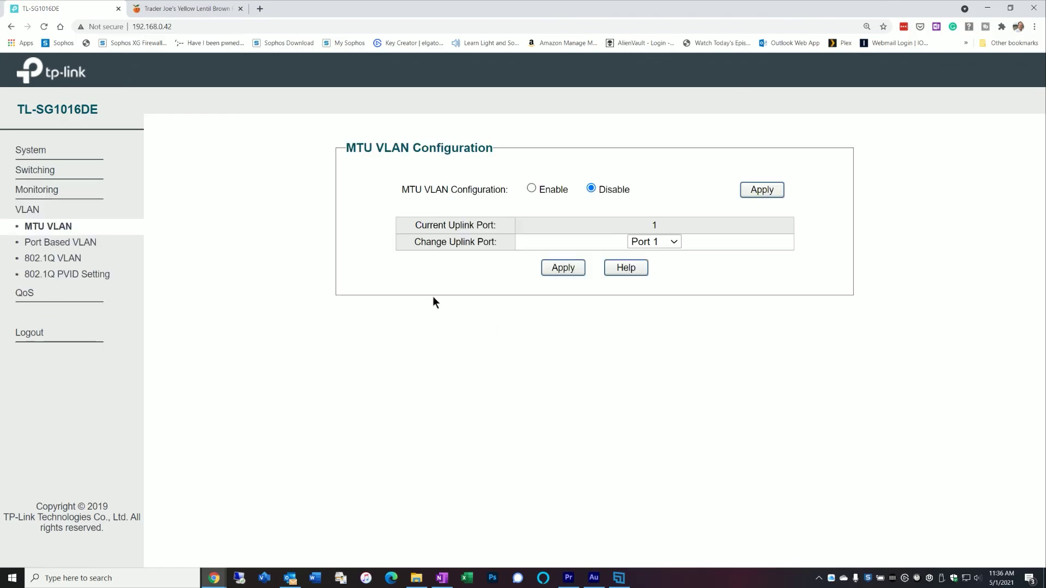
# Step: On the 802.1Q VLAN page, enter VLAN ID 80 and mark LAG1 ports 15–16 untagged
pyautogui.click(82, 258)
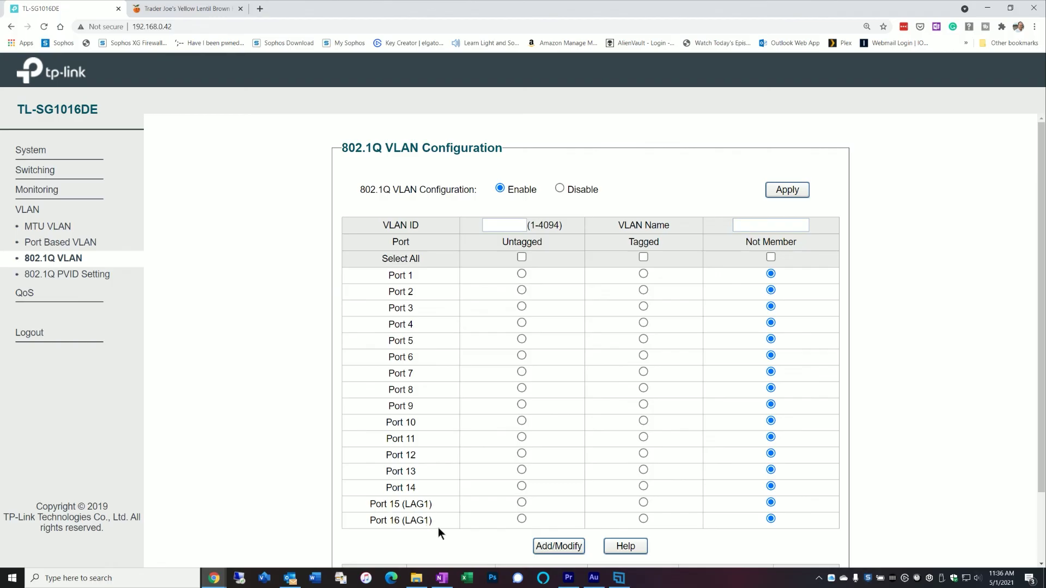
pyautogui.click(516, 228)
pyautogui.write('80')
pyautogui.scroll(-2, 556, 386)
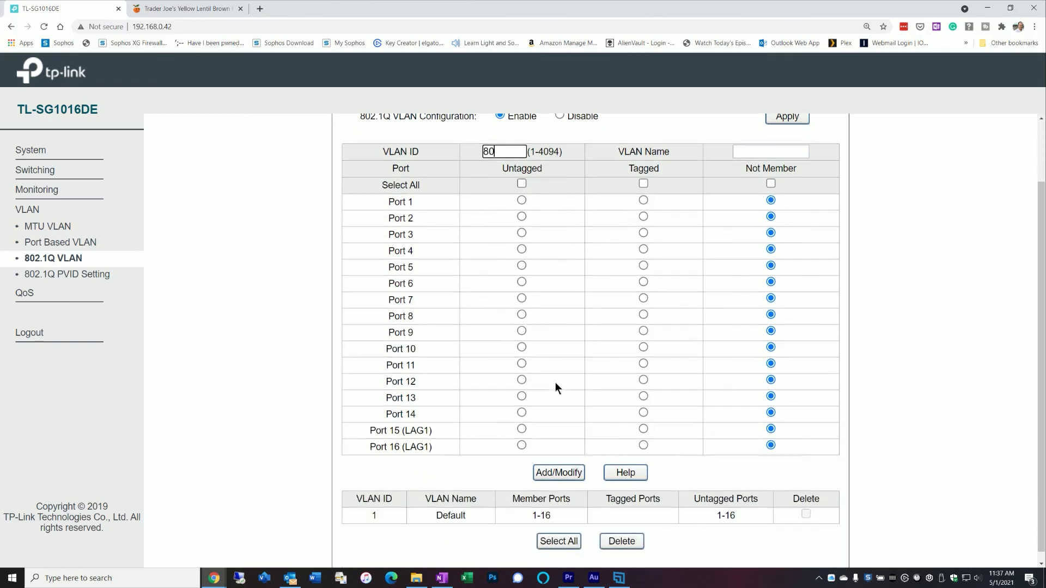
pyautogui.scroll(-1, 555, 382)
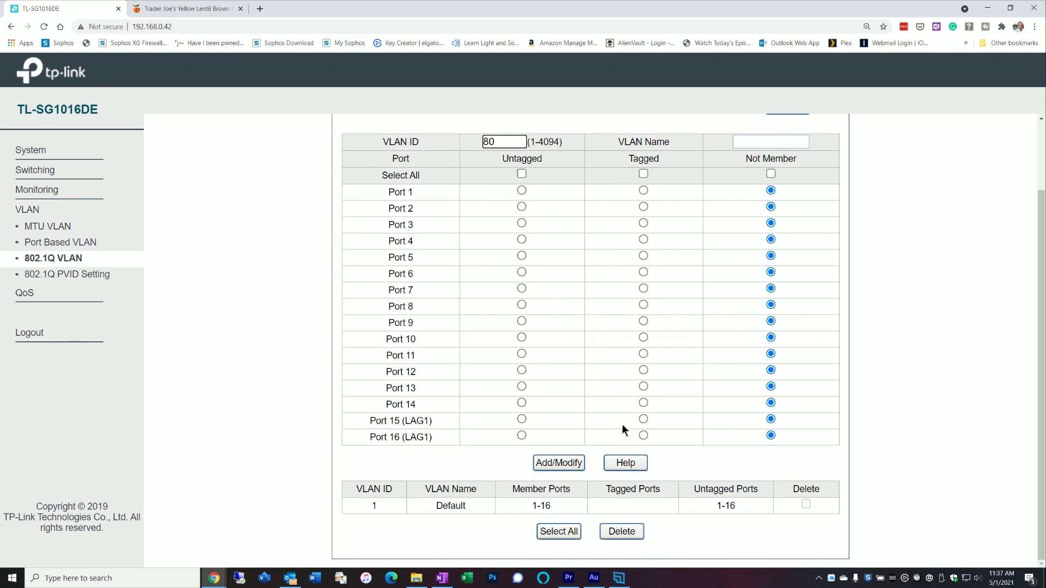
pyautogui.click(521, 421)
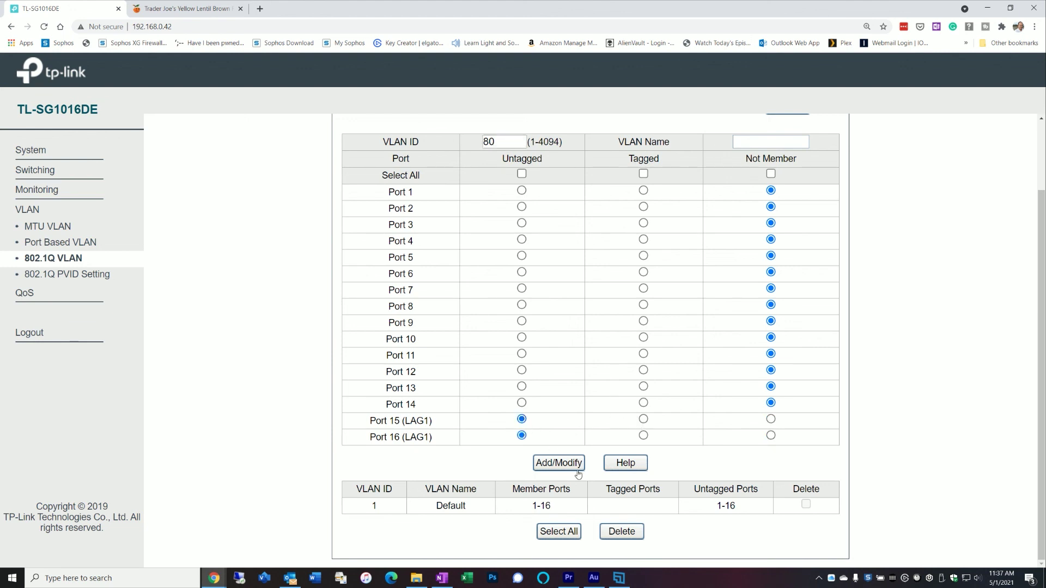